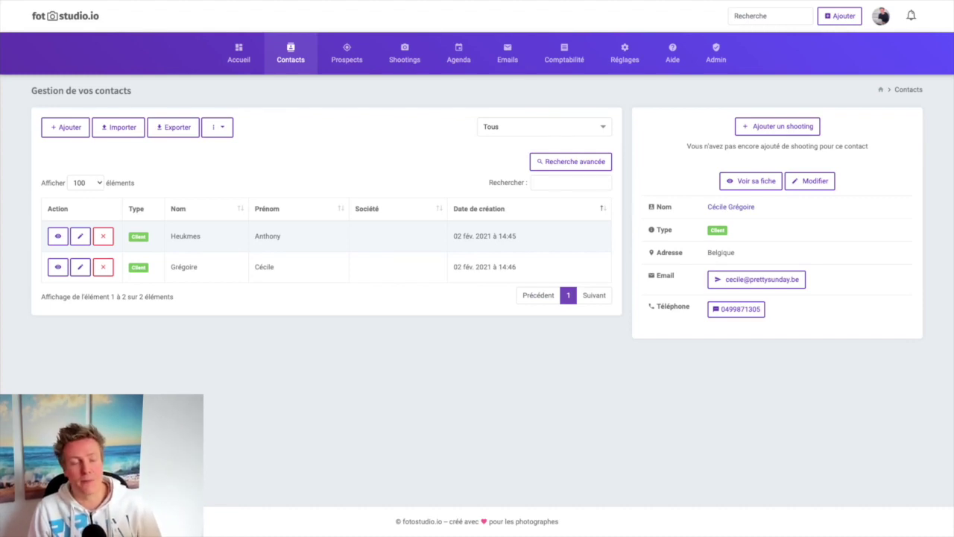
Step: Add the tag "mini-2020" to the record of the first contact in the list
click(50, 239)
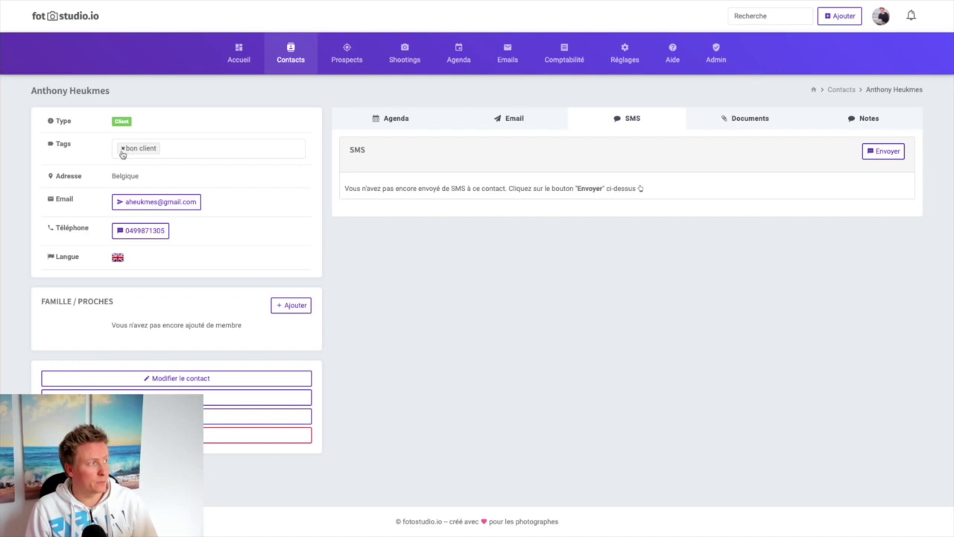
click(170, 149)
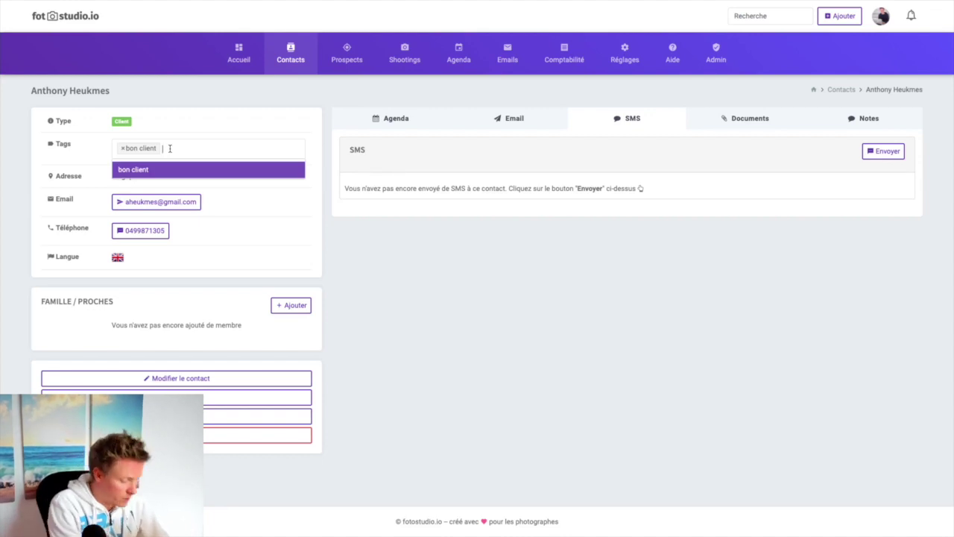
text(mini)
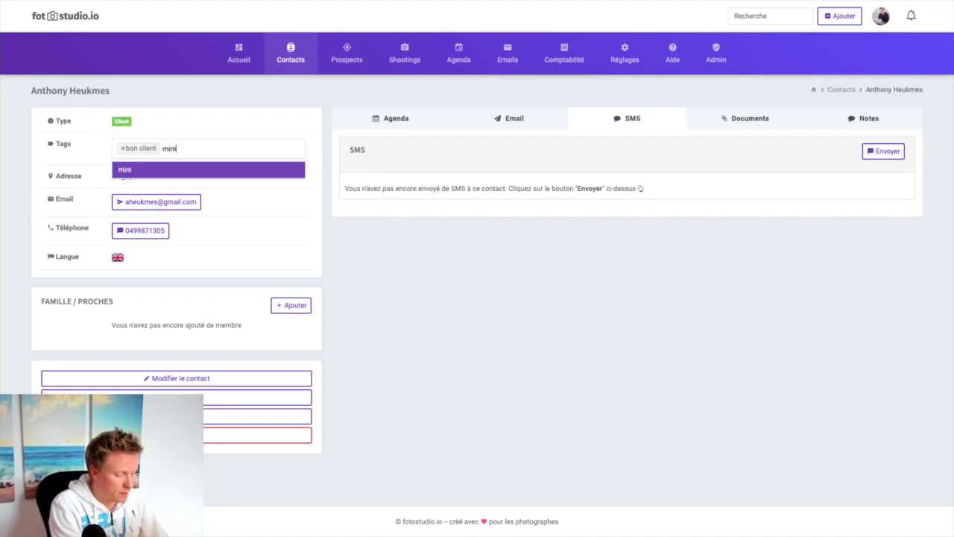
text(-2020)
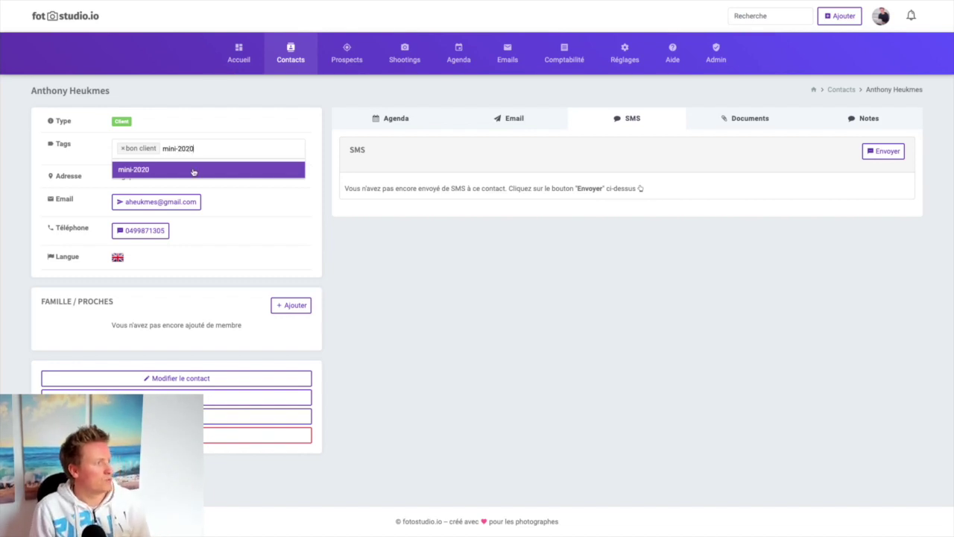
click(193, 169)
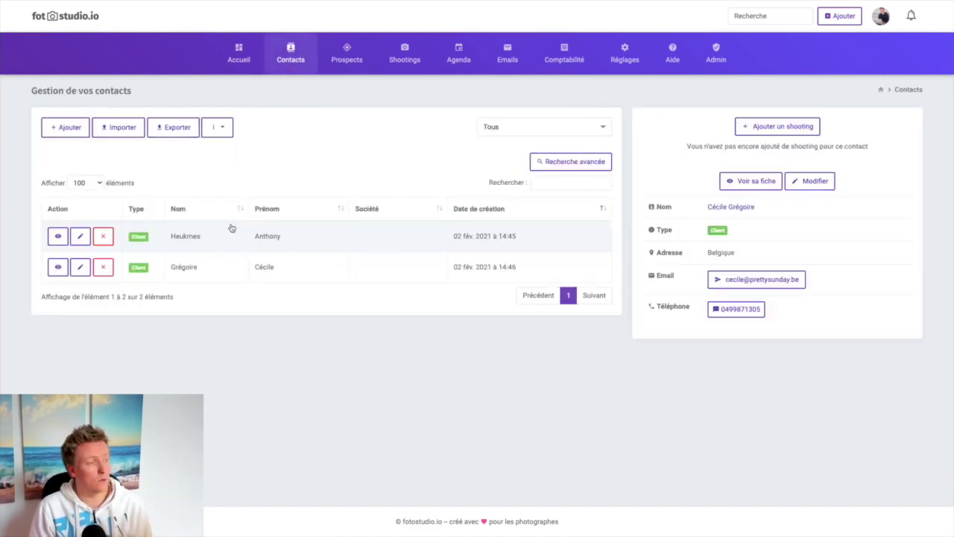
Step: Filter the contact list by the tag "mini-2020"
click(494, 127)
scroll(506, 186, down, 2)
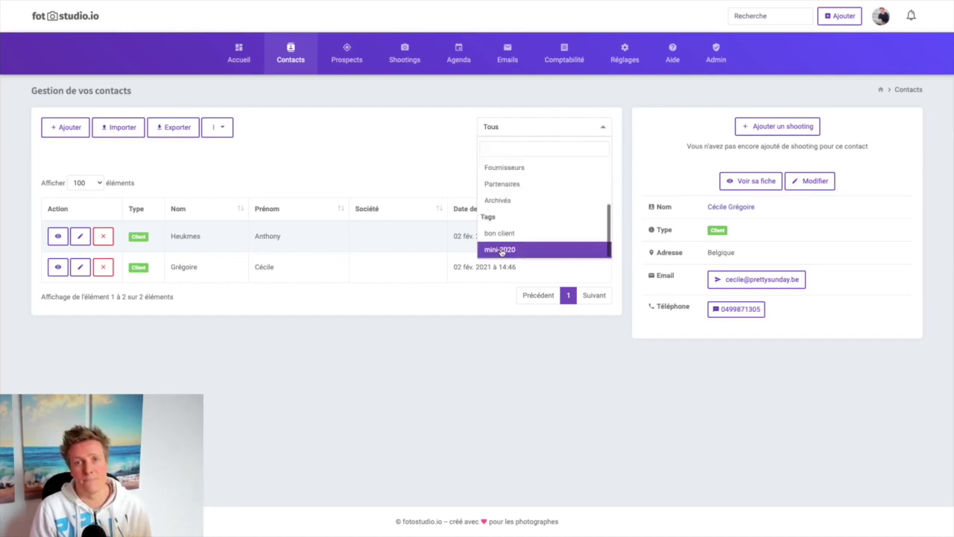
click(502, 251)
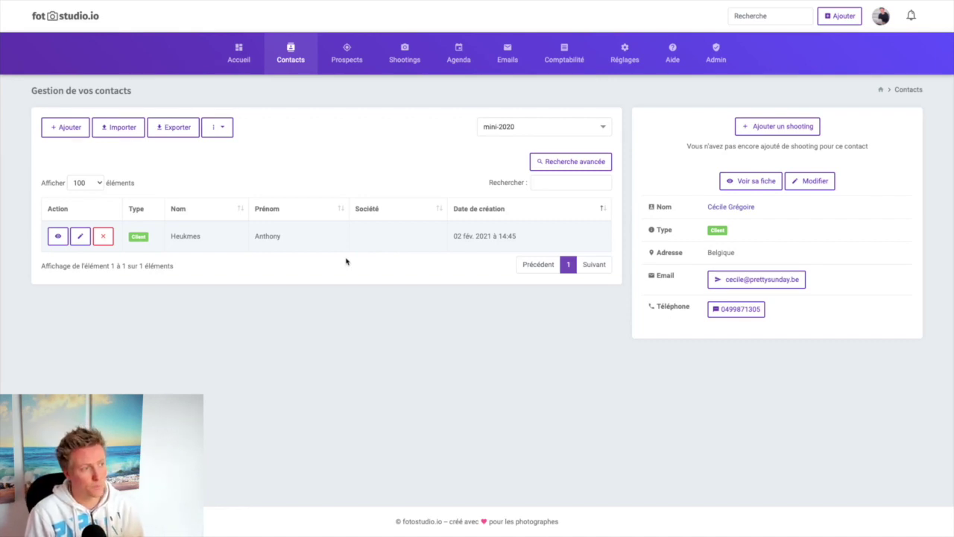
Step: View the deposit invoice in the client area of the Grossesse shooting dated 25/02/2021
mouse_move(623, 62)
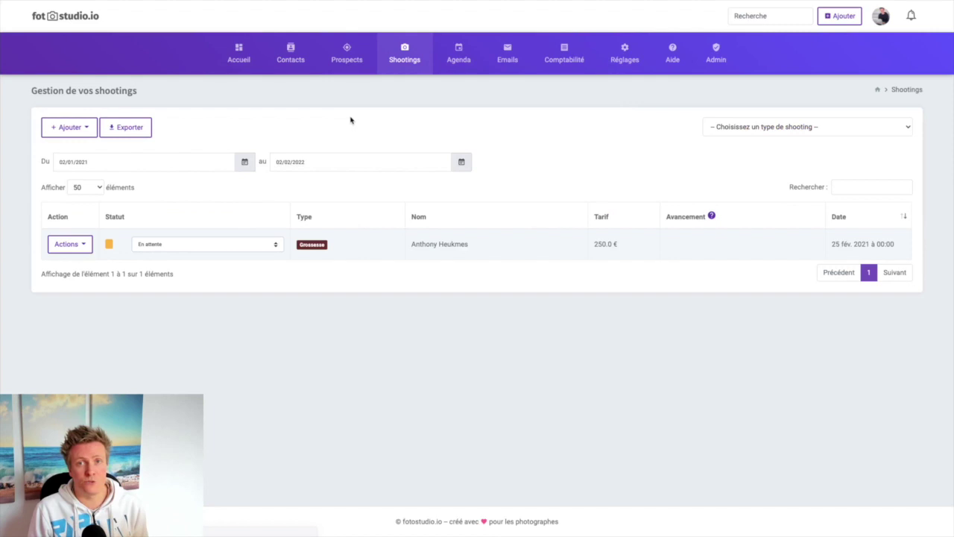
click(450, 250)
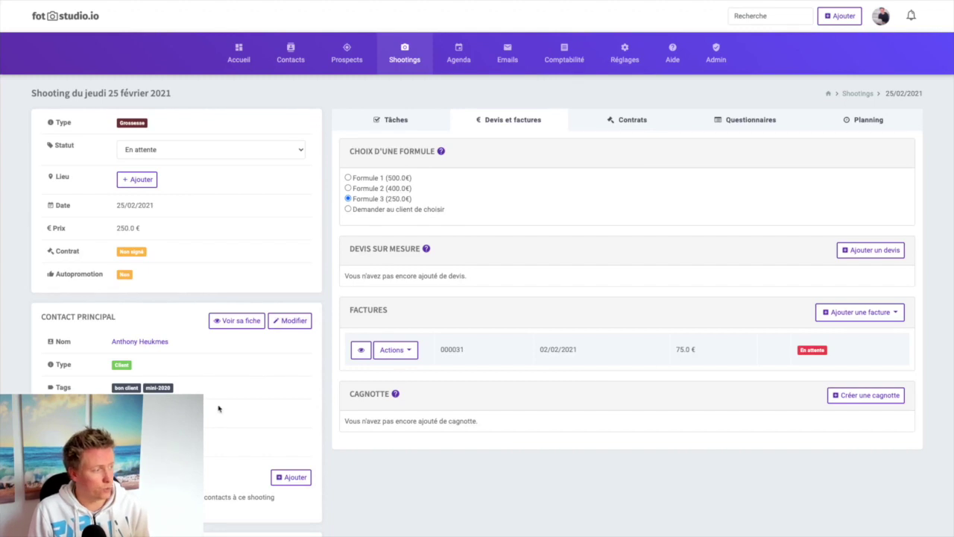
scroll(219, 408, down, 2)
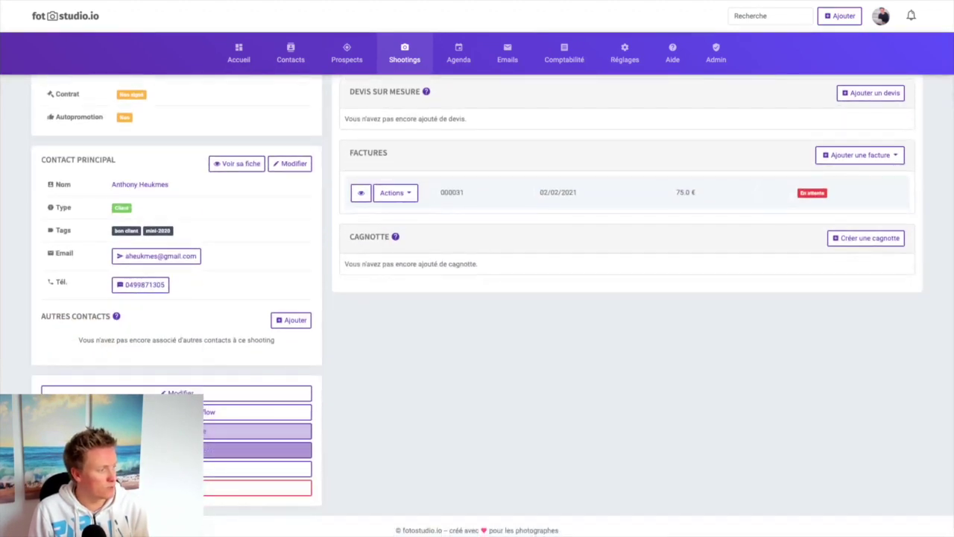
click(176, 449)
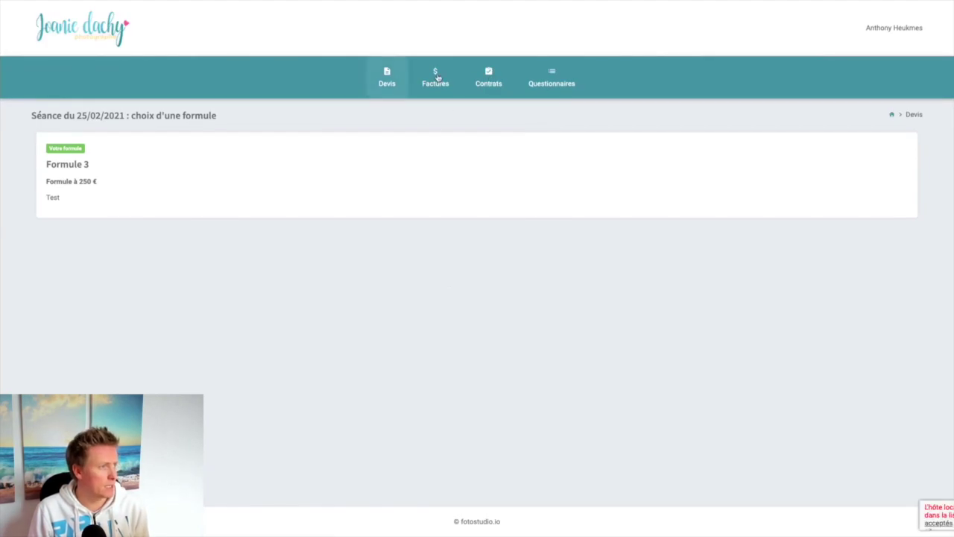
click(436, 77)
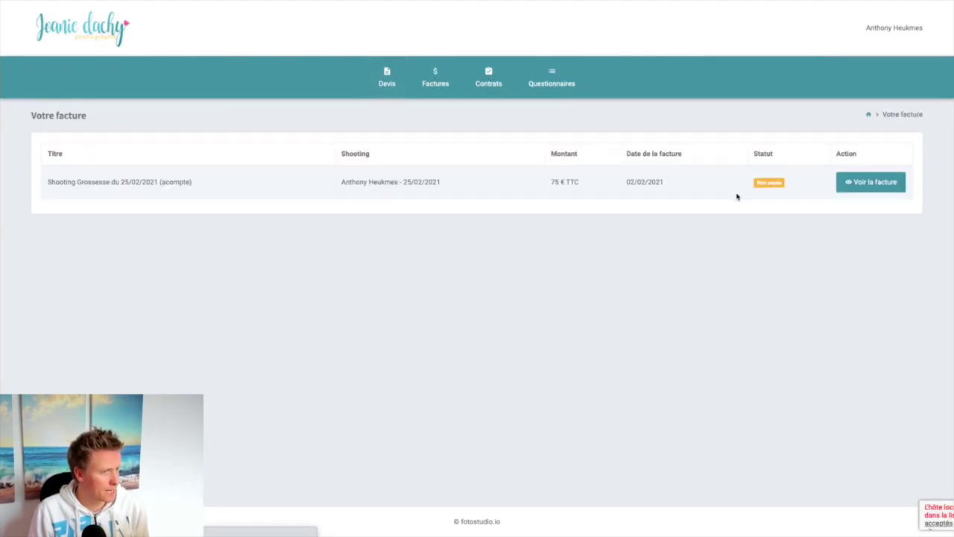
click(872, 182)
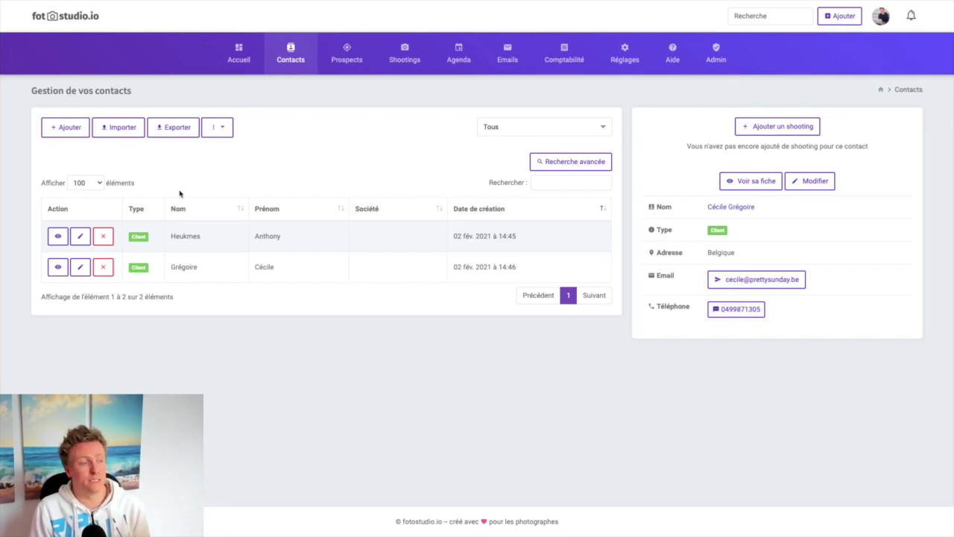
Step: Examine the SMS form and its message templates for the selected contact, and close it without sending
click(738, 311)
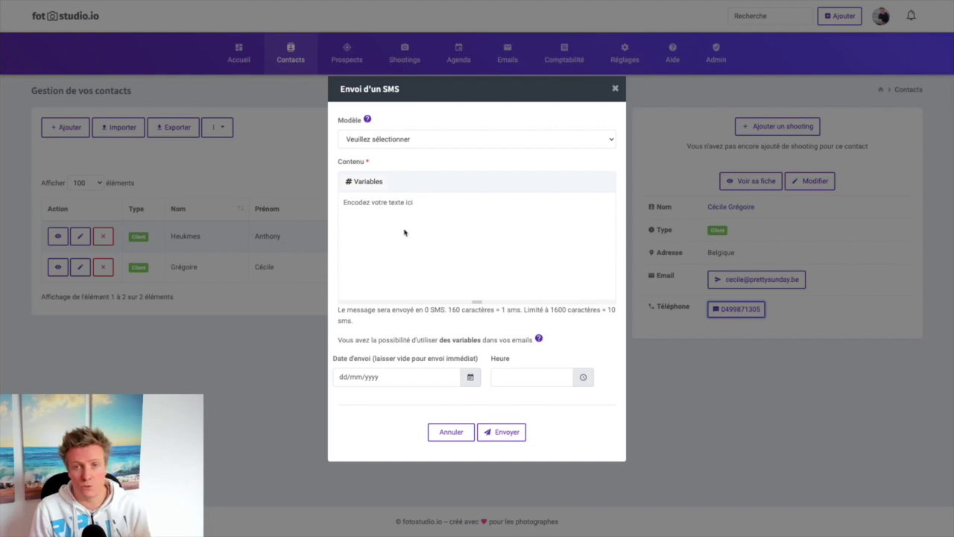
click(368, 140)
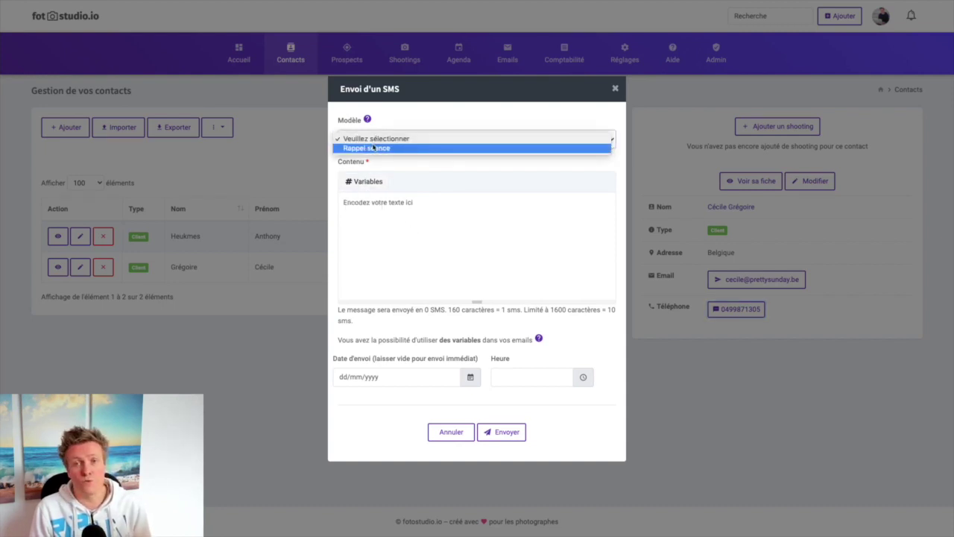
click(421, 255)
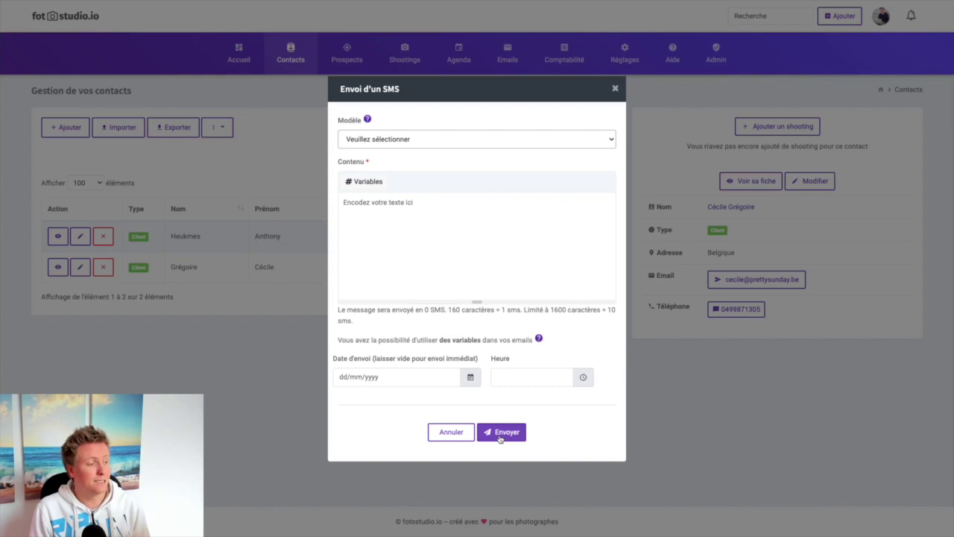
click(450, 433)
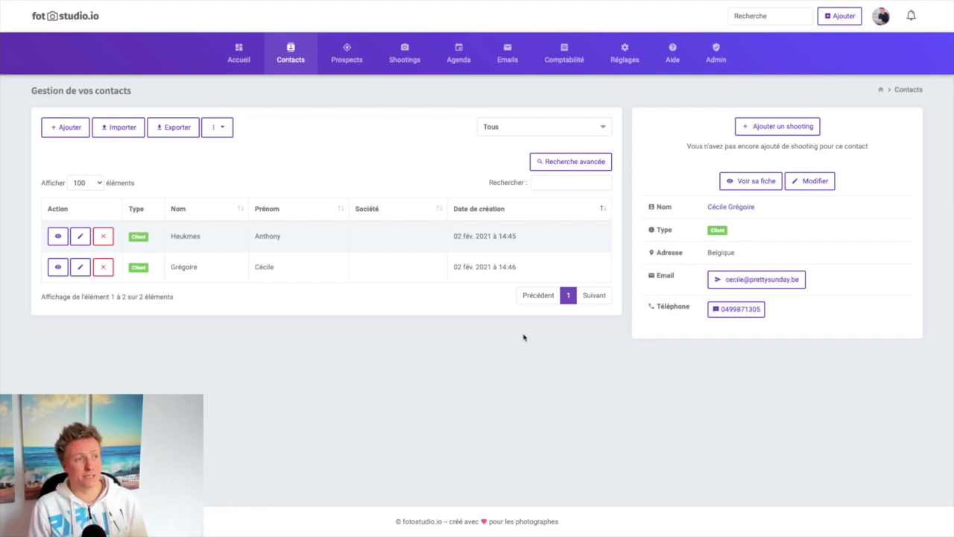
Step: Review the SMS credits page, including the amounts available for purchase and the price per SMS
mouse_move(634, 58)
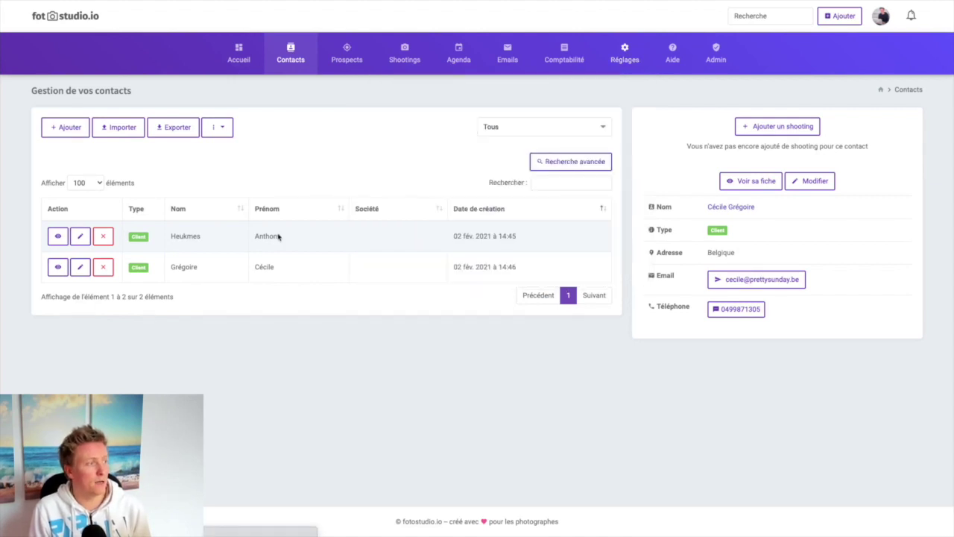
click(377, 165)
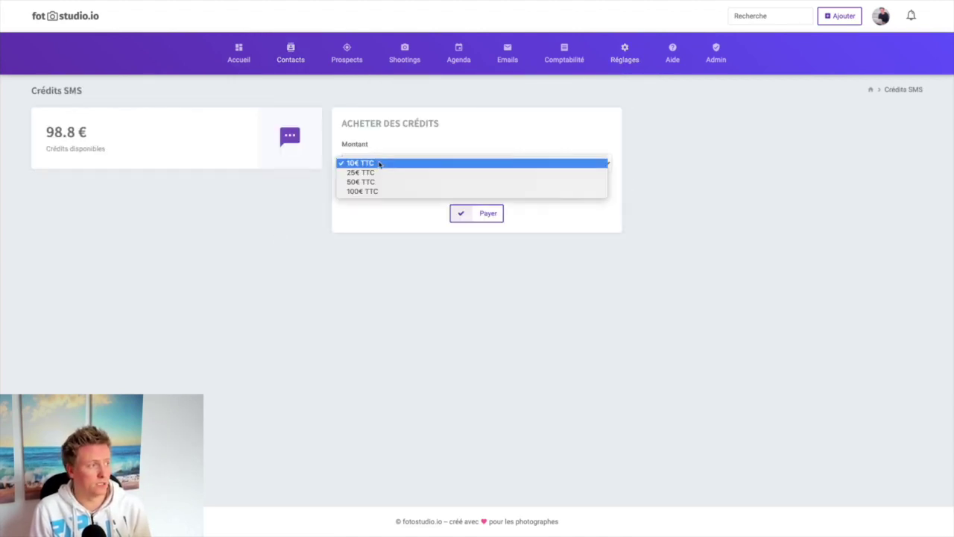
click(313, 202)
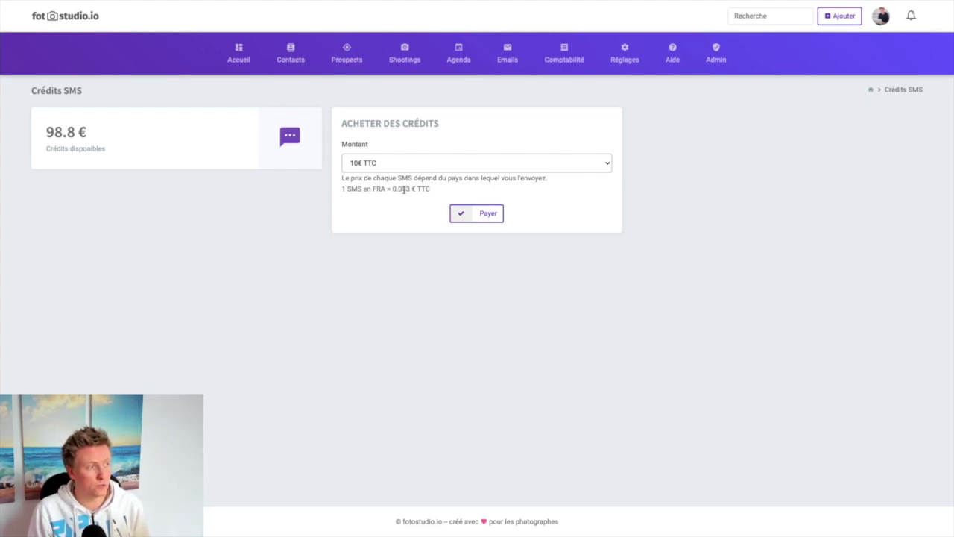
drag(402, 190, 396, 212)
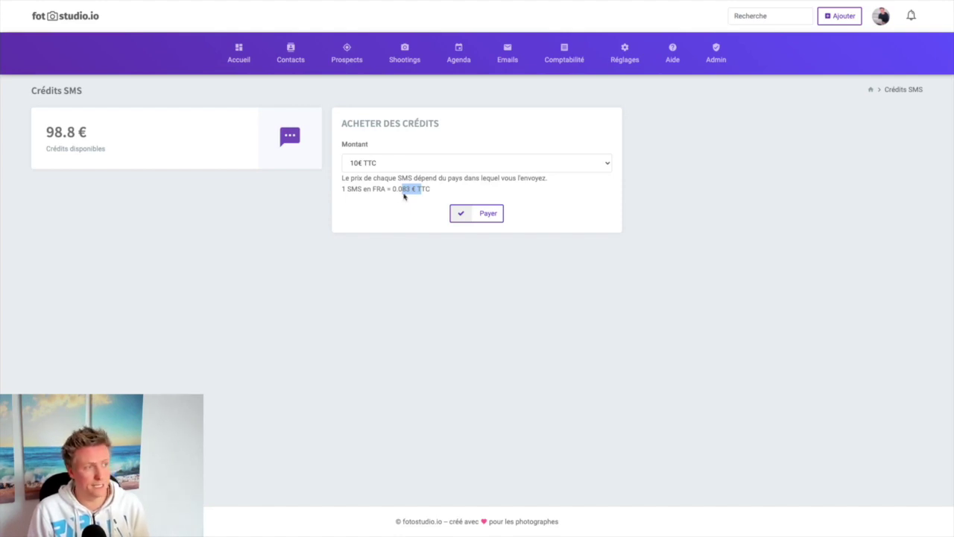
click(403, 189)
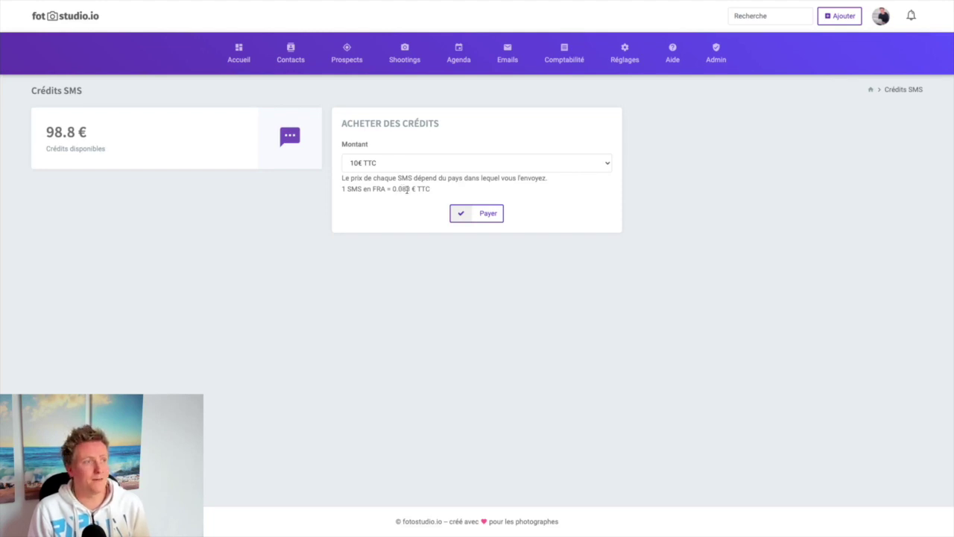
Step: Start an automatic SMS for the shooting date stage of the "Portrait (dupliqué)" workflow, using the "Rappel séance" template
mouse_move(629, 63)
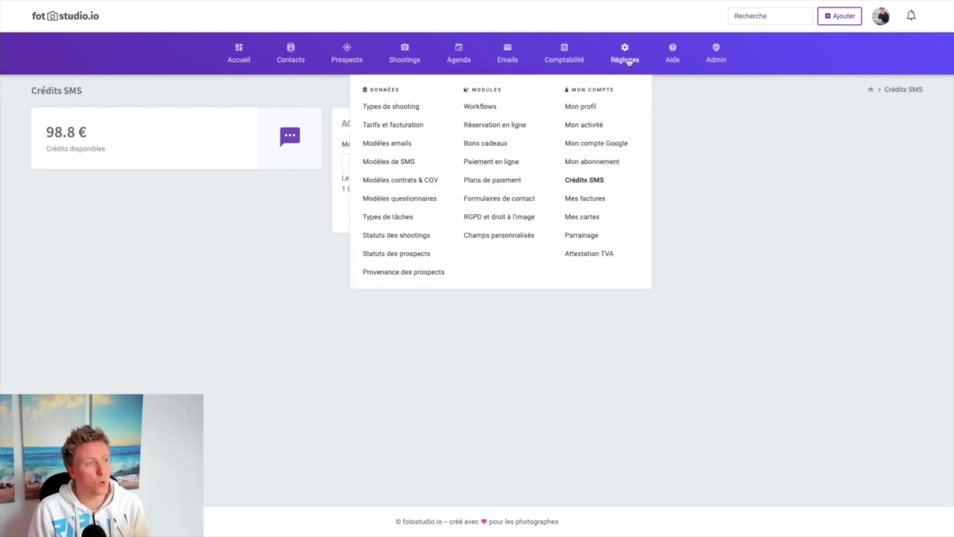
click(481, 107)
click(300, 217)
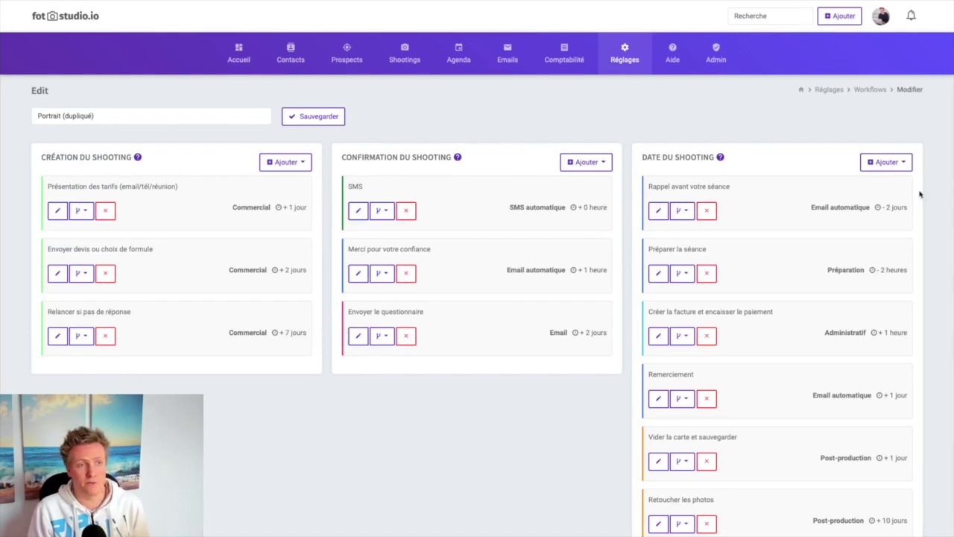
click(885, 163)
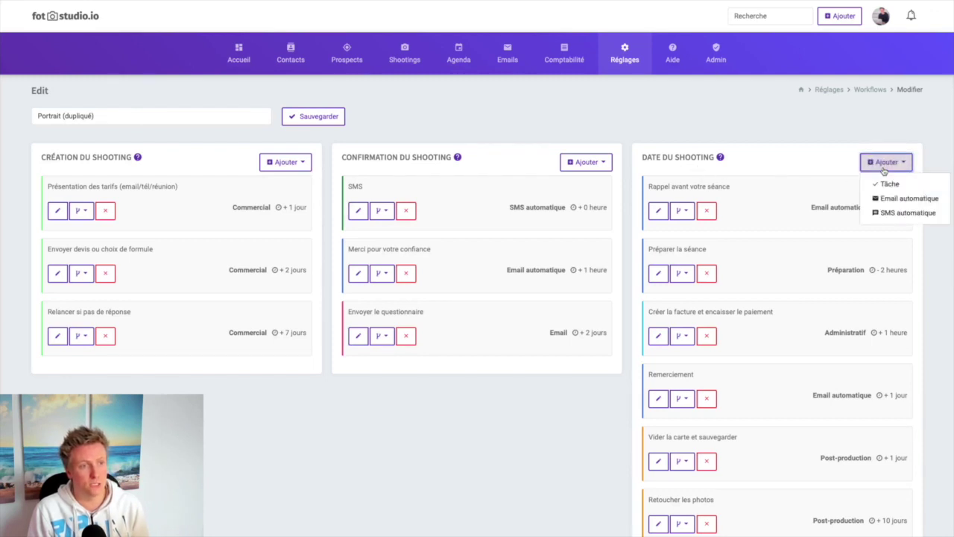
click(890, 214)
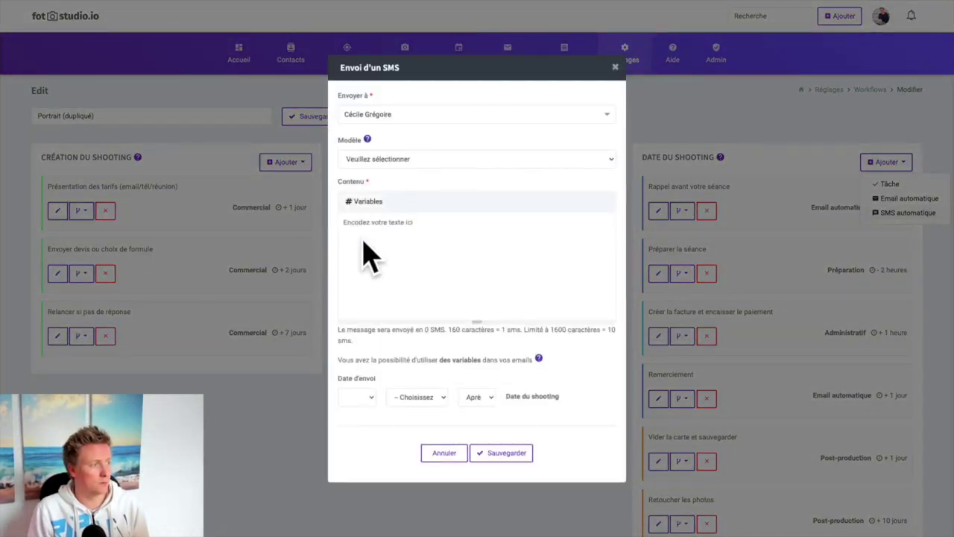
click(380, 159)
click(375, 170)
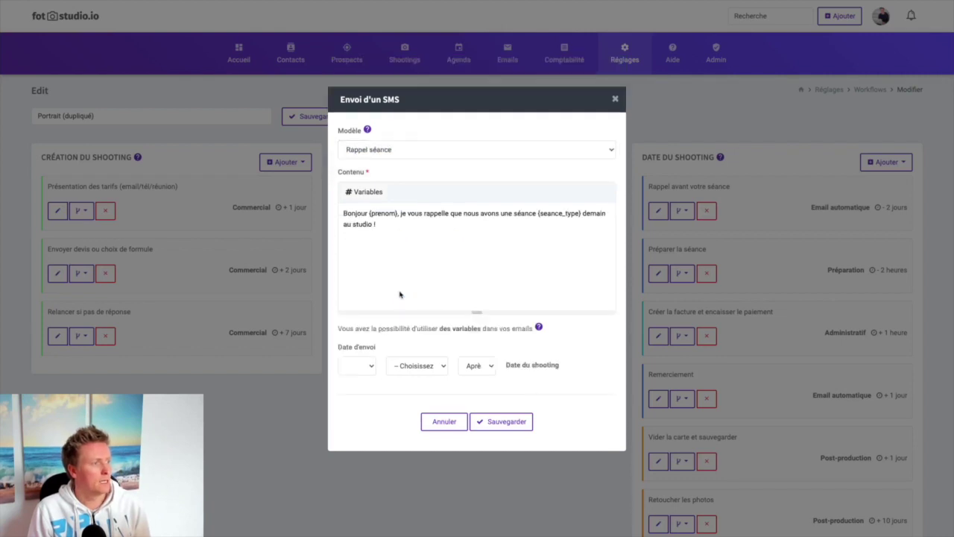
Step: Set the automatic SMS to go out 1 day before the shooting date, and close the form without saving
click(357, 365)
click(346, 383)
click(414, 368)
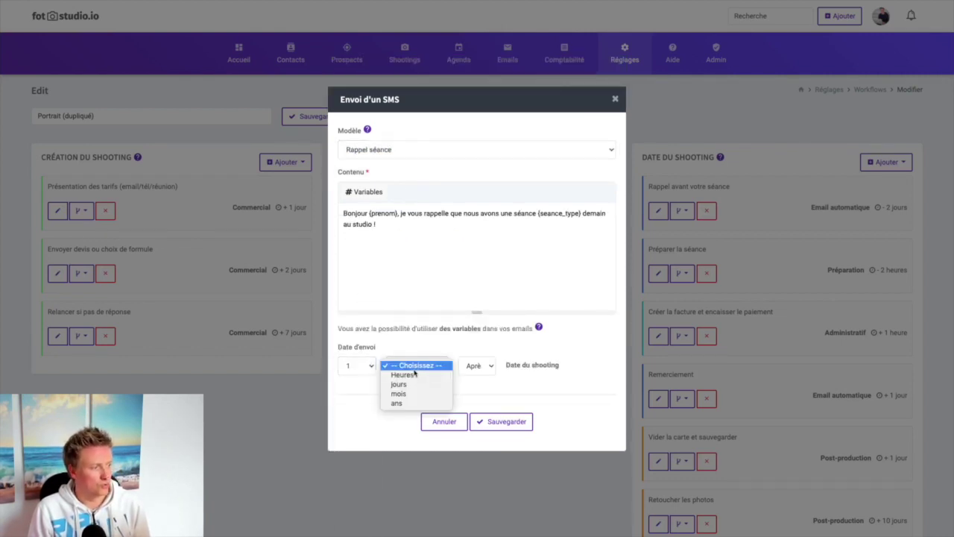
click(408, 385)
click(478, 365)
click(474, 375)
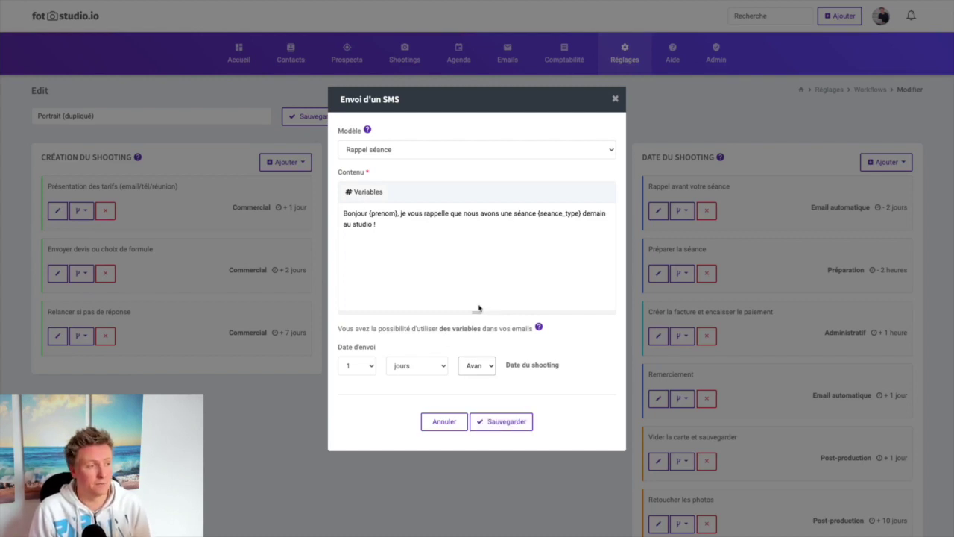
click(615, 99)
Step: Check the sent SMS overview and the SMS history in the first listed contact's full record
mouse_move(508, 62)
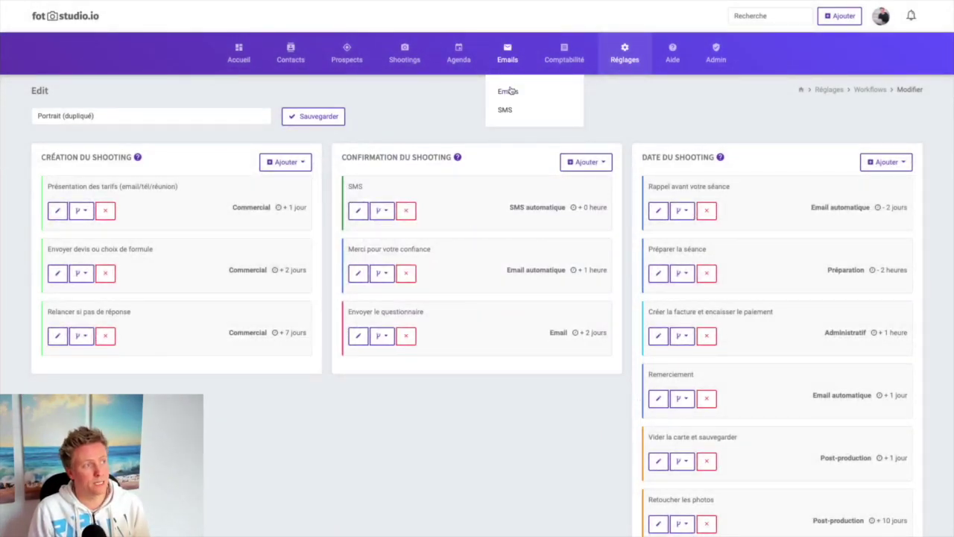
click(510, 111)
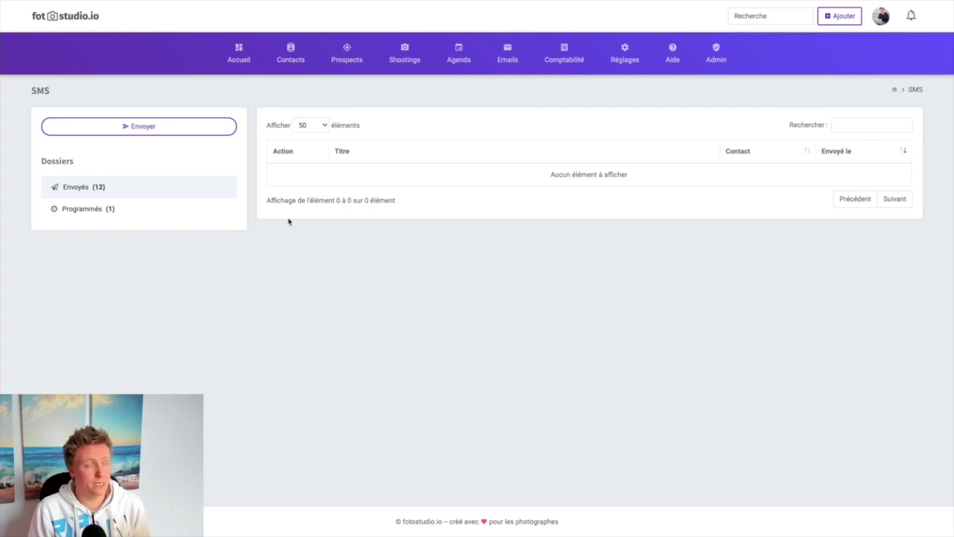
click(289, 52)
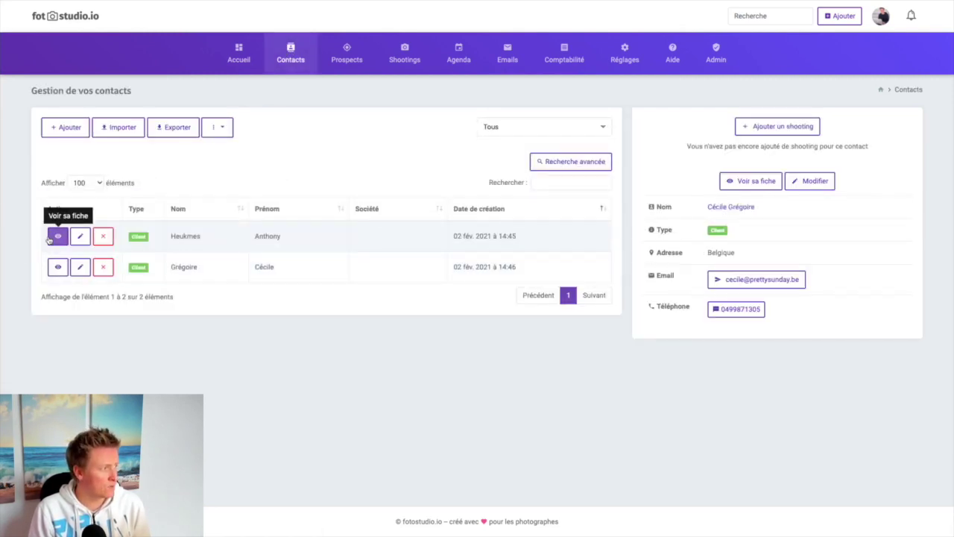
click(58, 236)
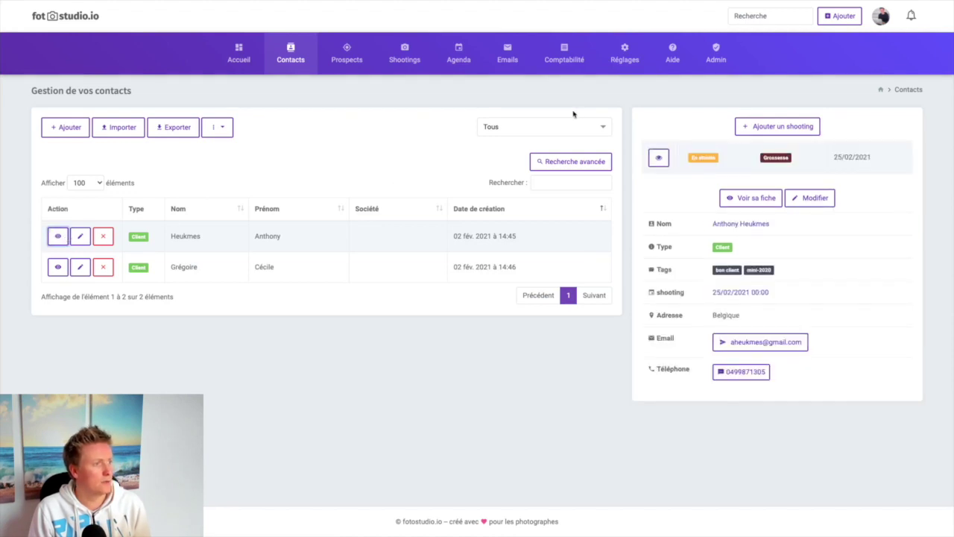
click(270, 223)
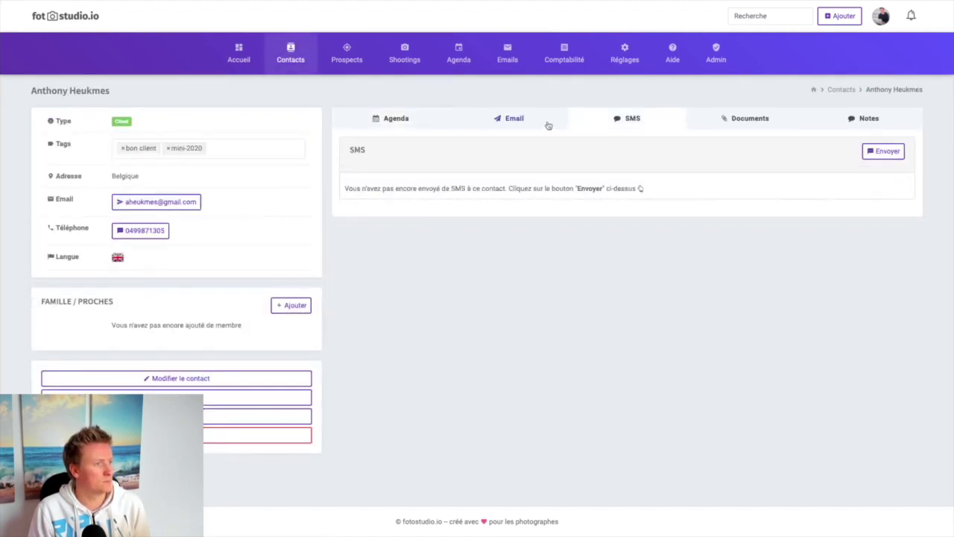